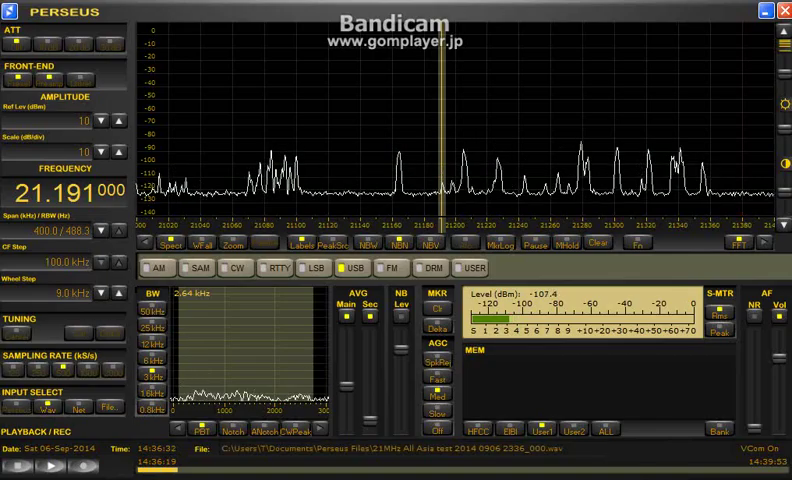
scroll(444, 120, up, 2)
scroll(444, 120, up, 1)
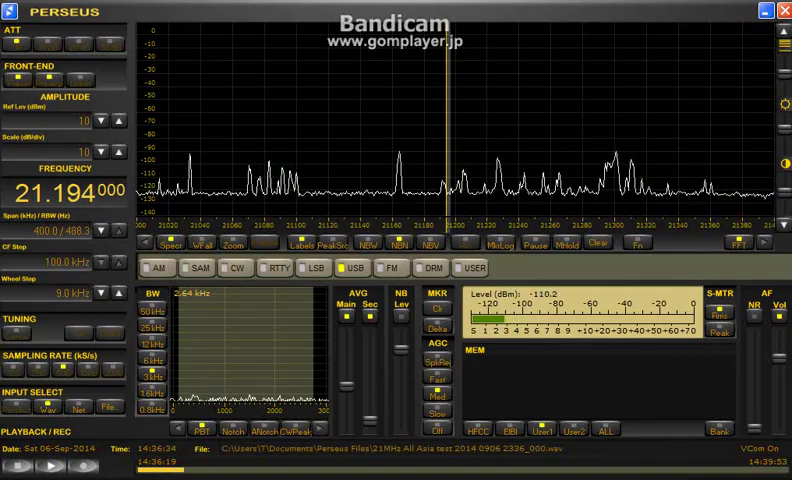
scroll(448, 120, up, 2)
scroll(451, 120, up, 1)
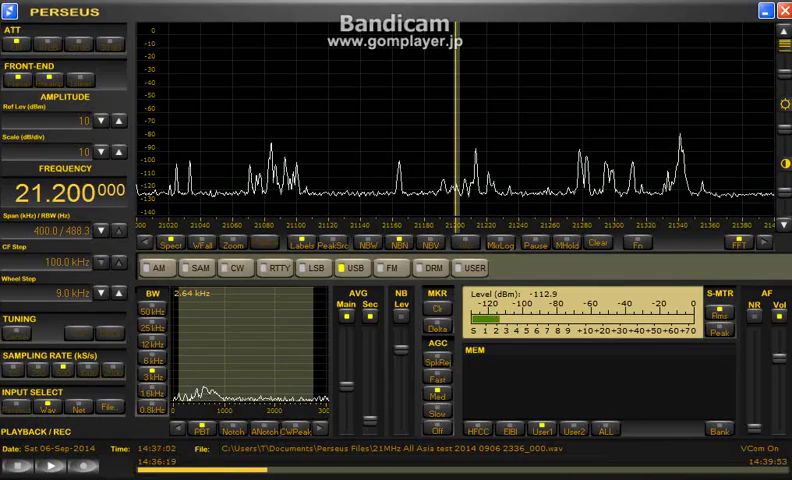
scroll(118, 192, up, 1)
scroll(118, 192, up, 1)
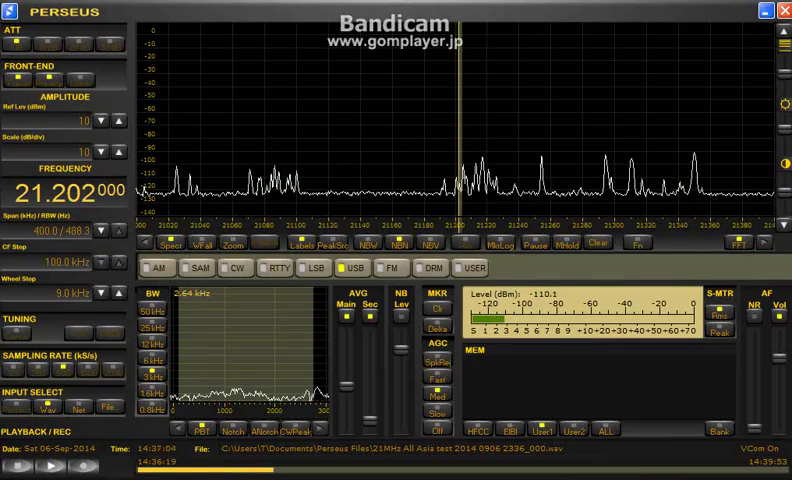
scroll(118, 192, up, 1)
scroll(118, 192, up, 1)
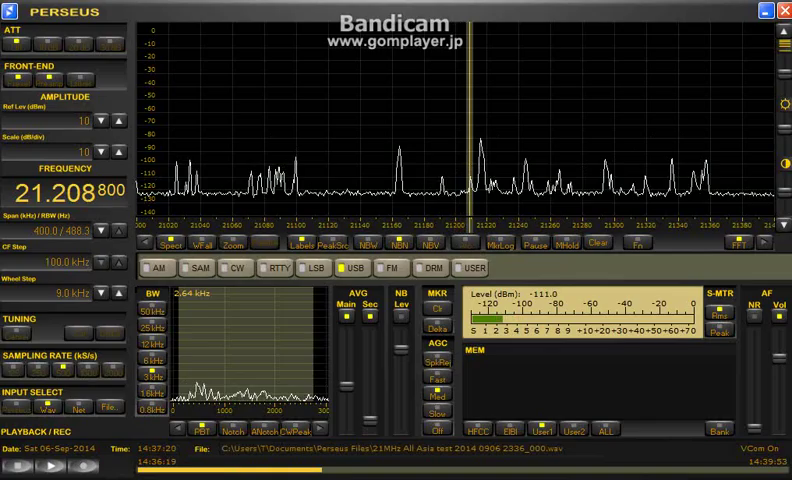
scroll(106, 190, up, 1)
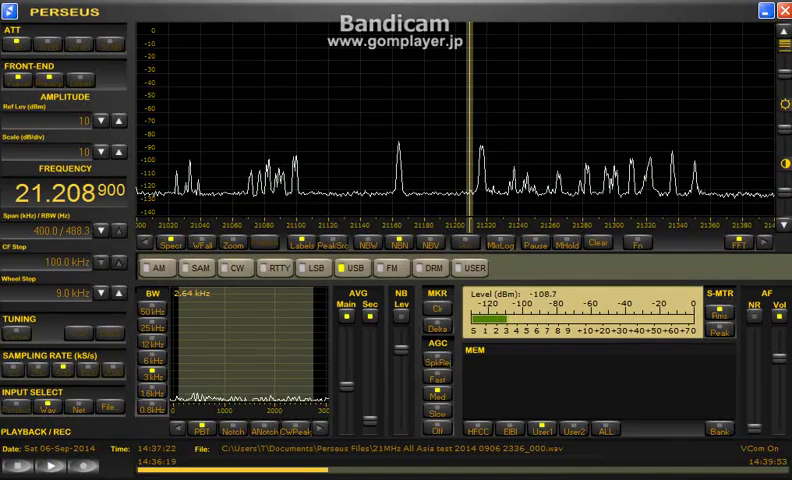
scroll(106, 190, up, 1)
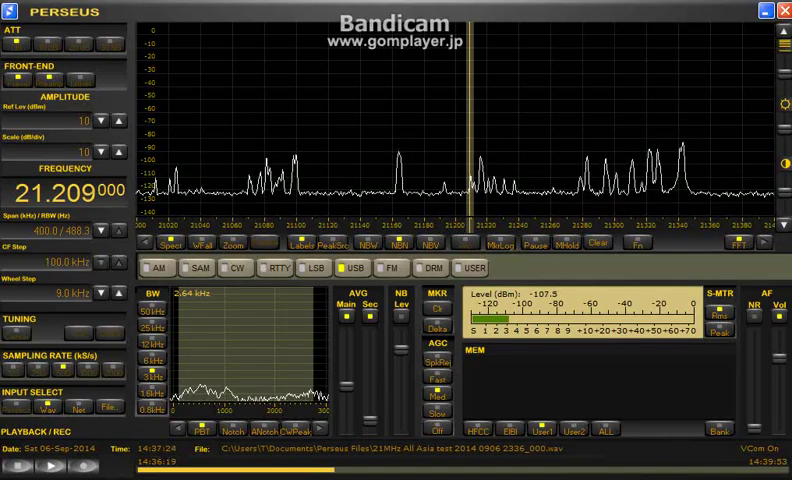
scroll(90, 192, up, 1)
scroll(90, 192, up, 1)
scroll(90, 192, up, 1)
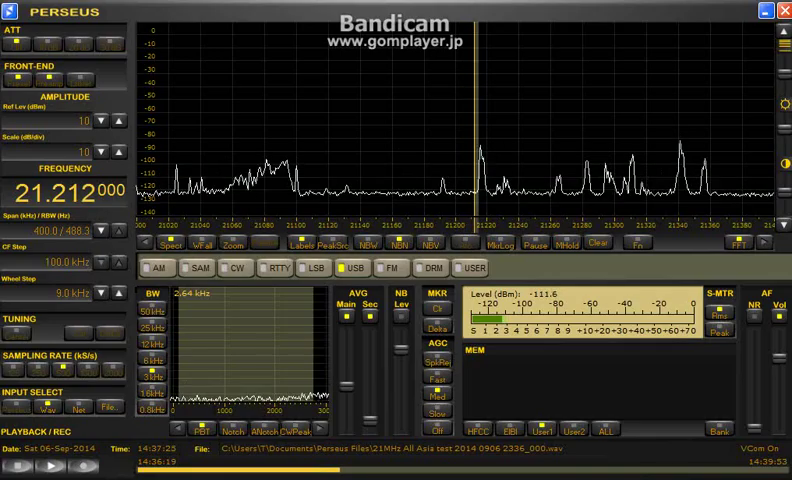
scroll(90, 192, up, 1)
scroll(90, 192, up, 1)
scroll(90, 192, up, 1)
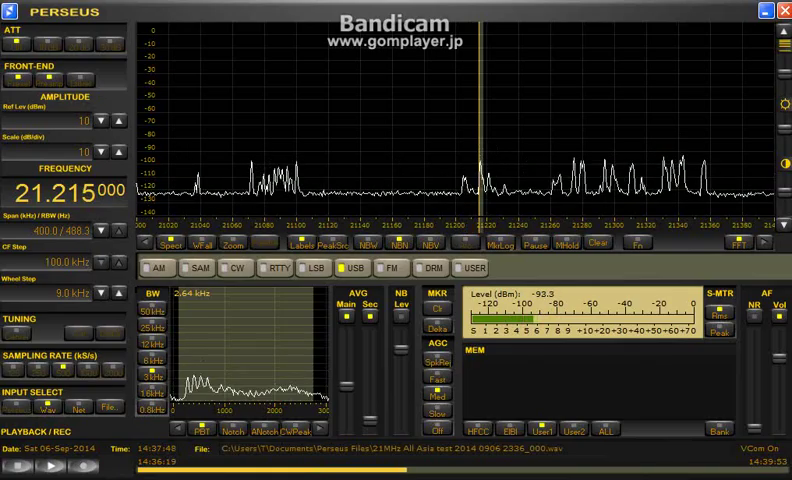
Step the tuning up to 21.220 MHz, checking the neighbouring kHz along the way.
key(Right)
key(Right)
key(Right)
key(Right)
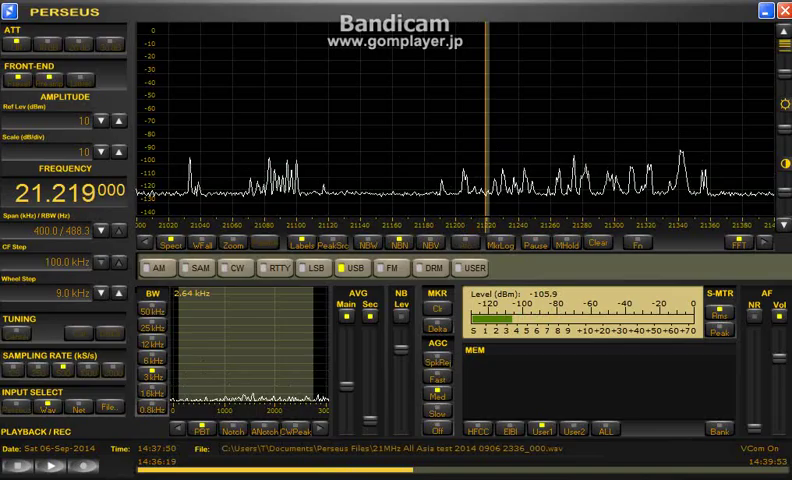
key(Right)
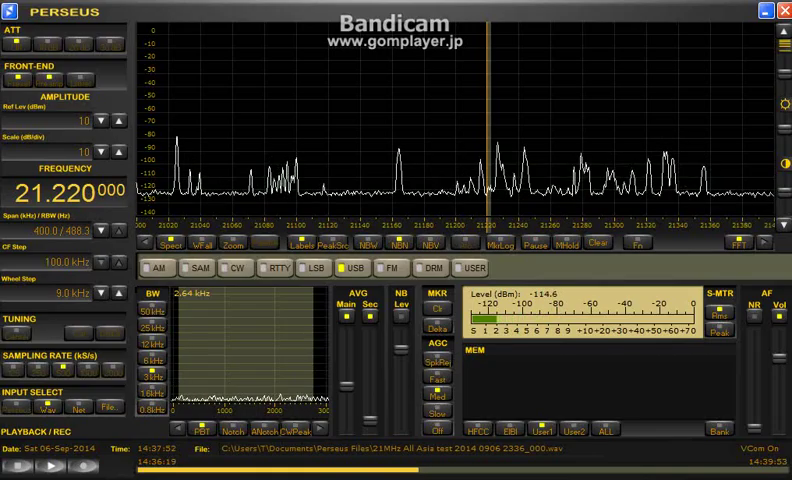
key(Right)
key(Left)
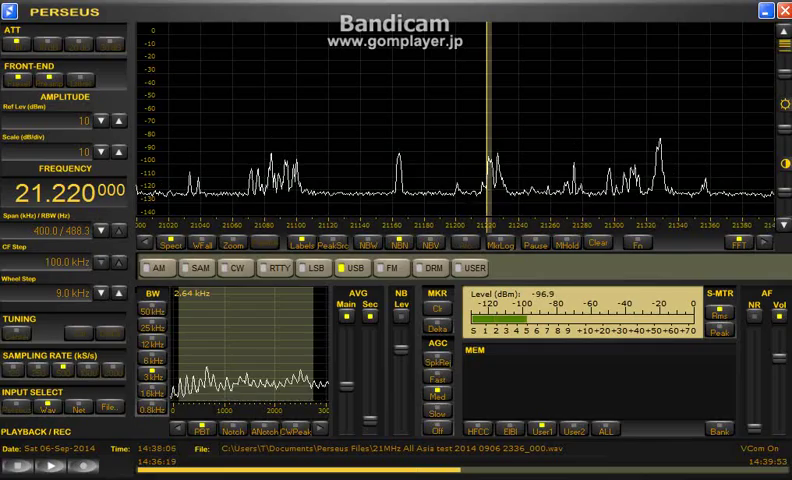
Climb in 1 kHz steps from 21.223 MHz up to 21.237 MHz.
key(Up)
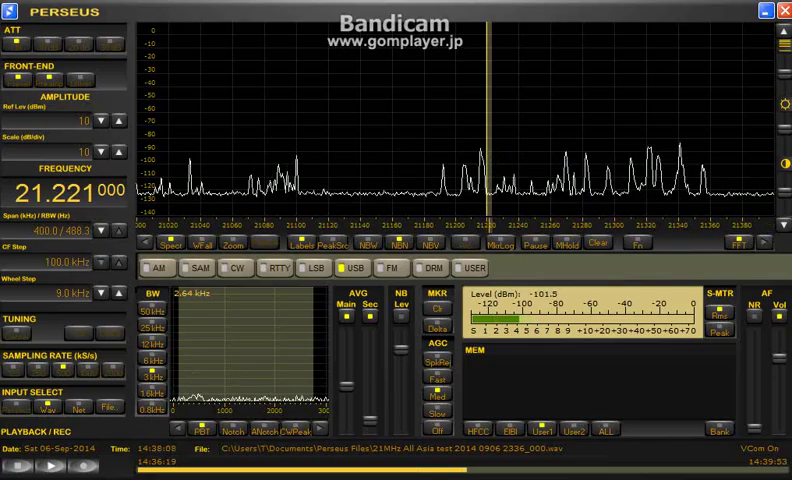
key(Up)
key(Up)
key(Up)
key(Up)
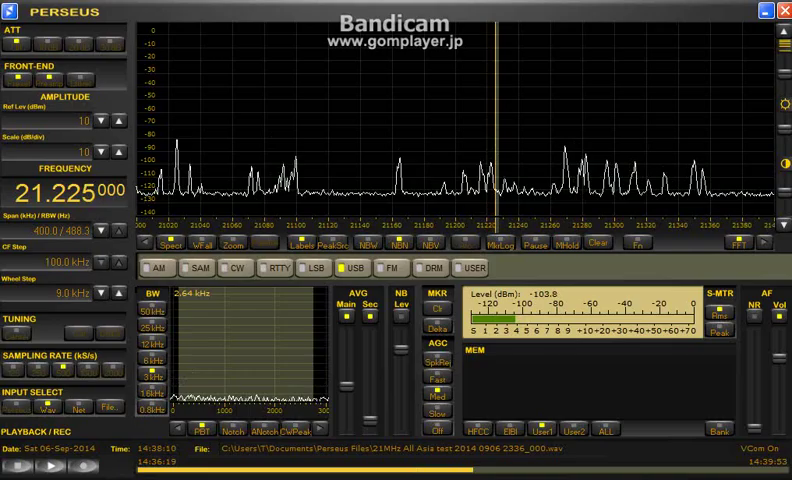
key(Up)
key(Up)
key(Up)
key(Up)
key(Up)
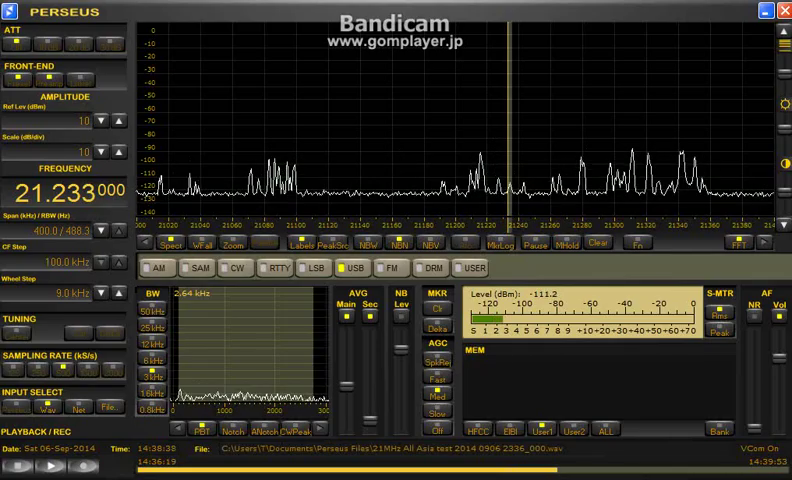
key(Right)
key(Right)
key(Right)
key(Right)
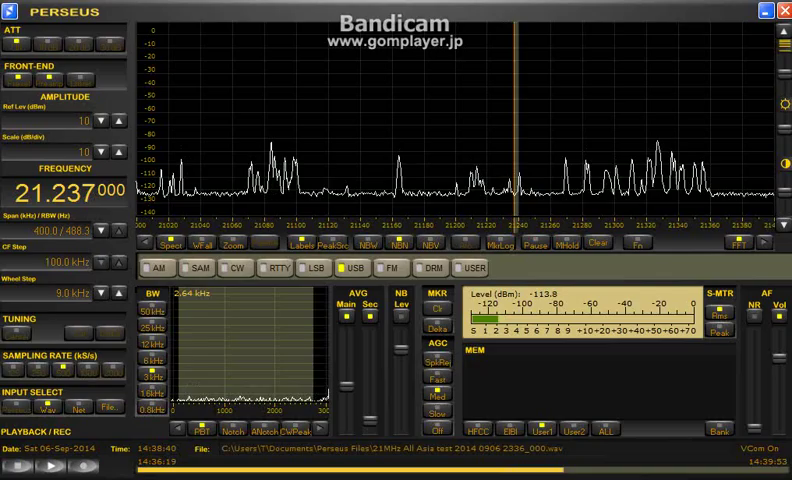
key(Right)
key(Right)
key(Right)
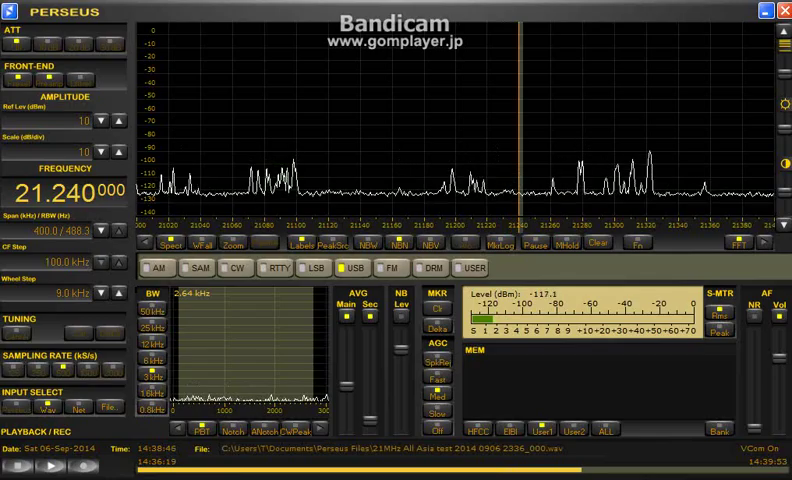
Tune upward from 21.240 MHz through 21.250 and 21.255 to about 21.267 MHz.
drag(520, 120, 531, 120)
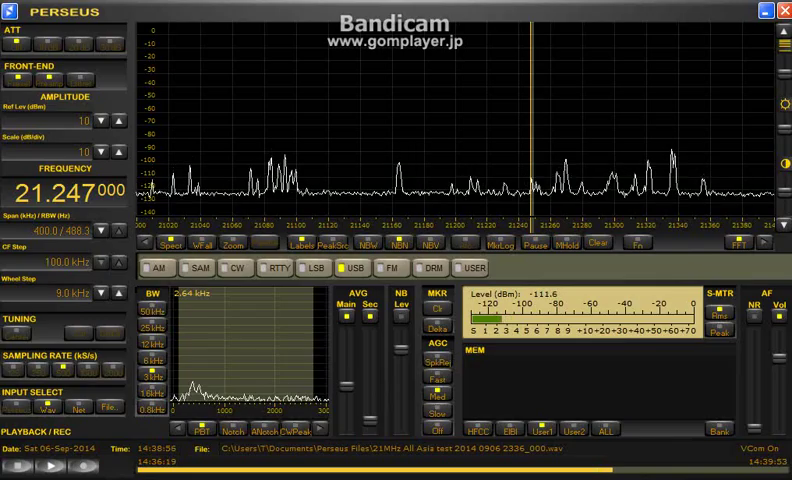
drag(531, 120, 536, 120)
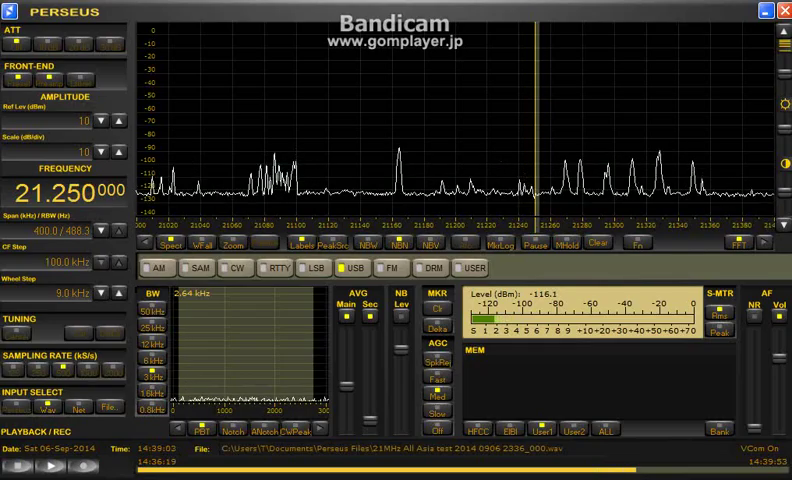
drag(537, 120, 557, 120)
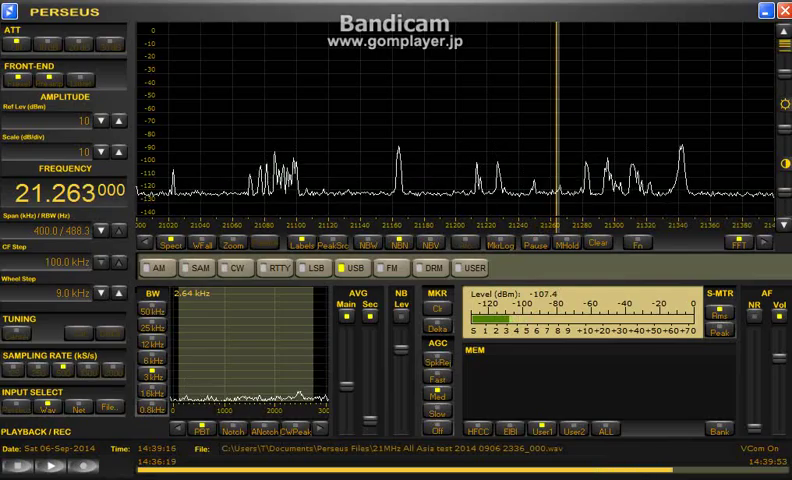
drag(557, 120, 560, 120)
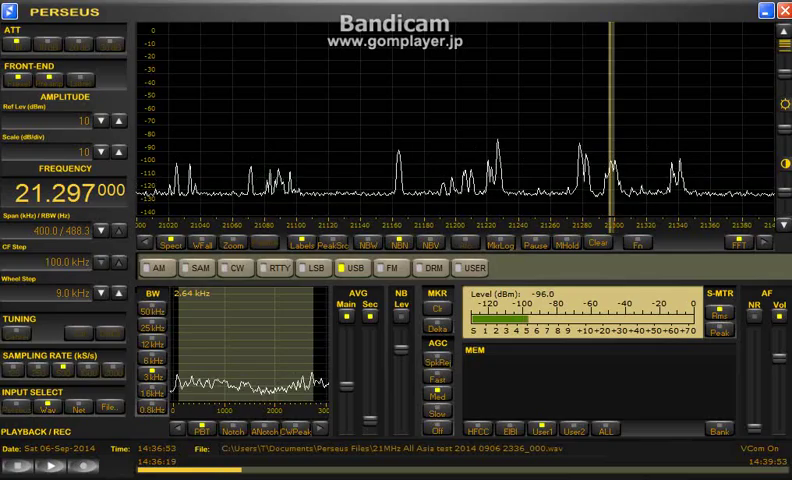
scroll(96, 193, up, 3)
scroll(96, 193, up, 6)
scroll(96, 193, up, 1)
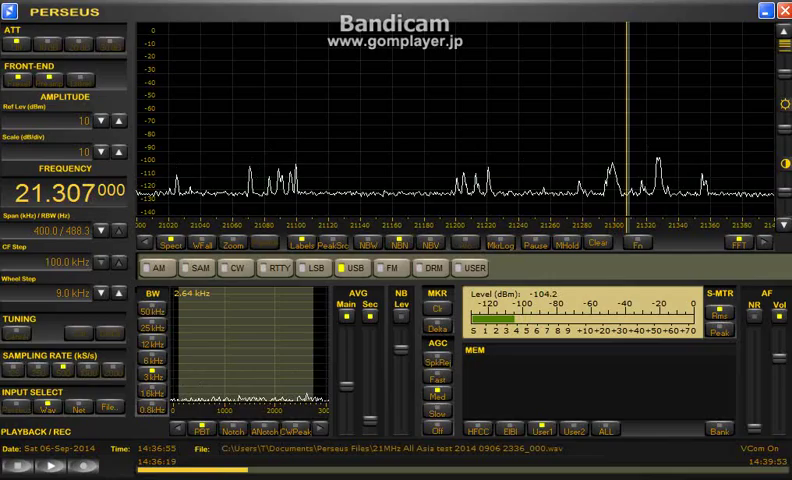
scroll(96, 193, up, 2)
scroll(96, 190, up, 1)
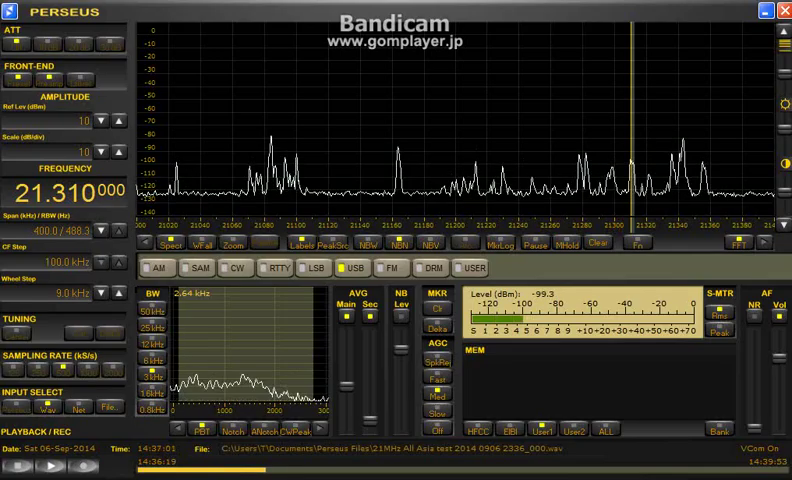
scroll(96, 190, down, 1)
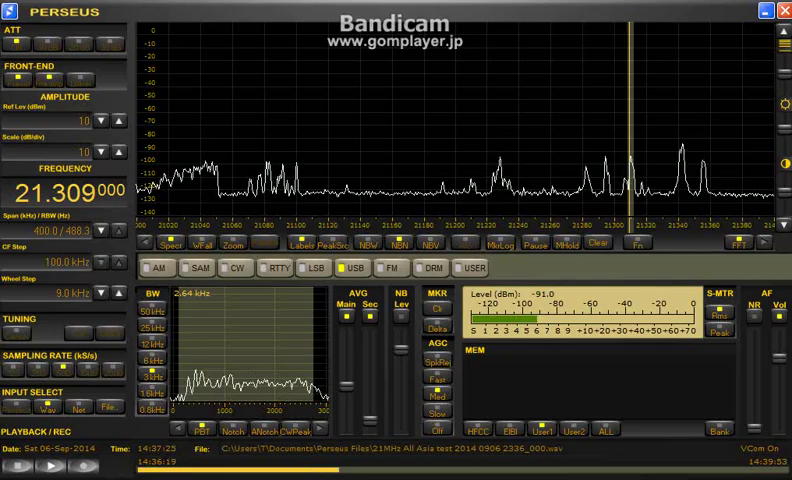
Raise the USB frequency by two 1 kHz steps, reaching 21.314 MHz.
key(Right)
key(Right)
key(Right)
key(Right)
key(Right)
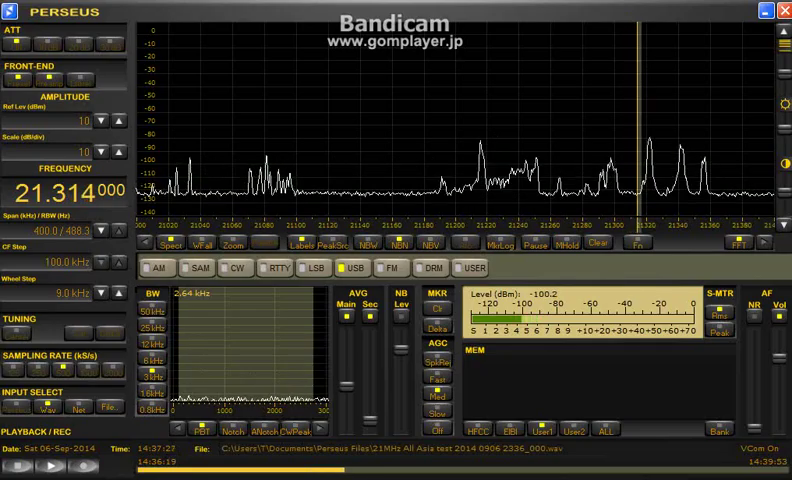
key(Right)
key(Right)
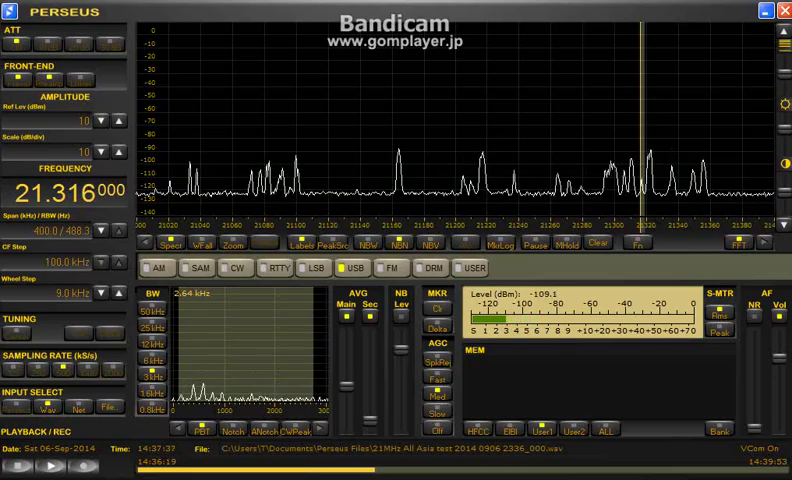
scroll(120, 193, up, 1)
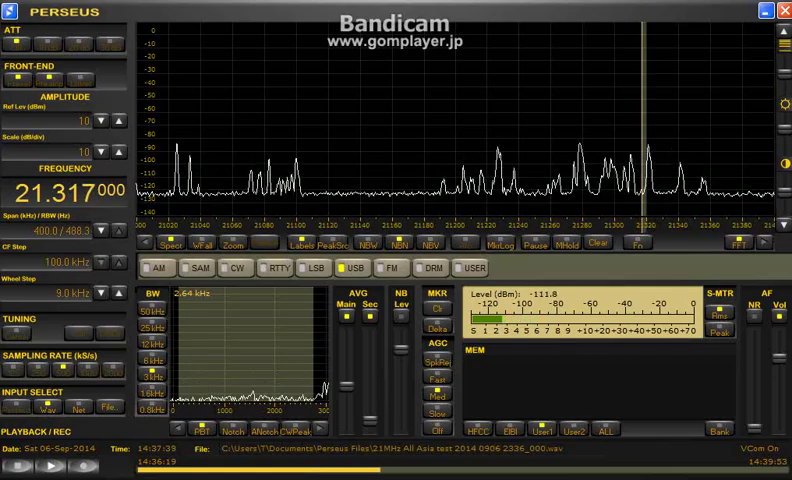
scroll(120, 193, up, 2)
scroll(120, 193, up, 1)
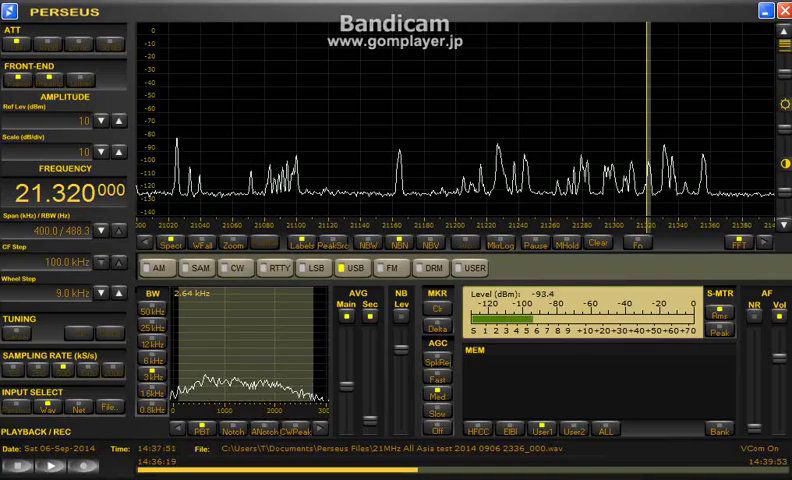
scroll(70, 192, up, 1)
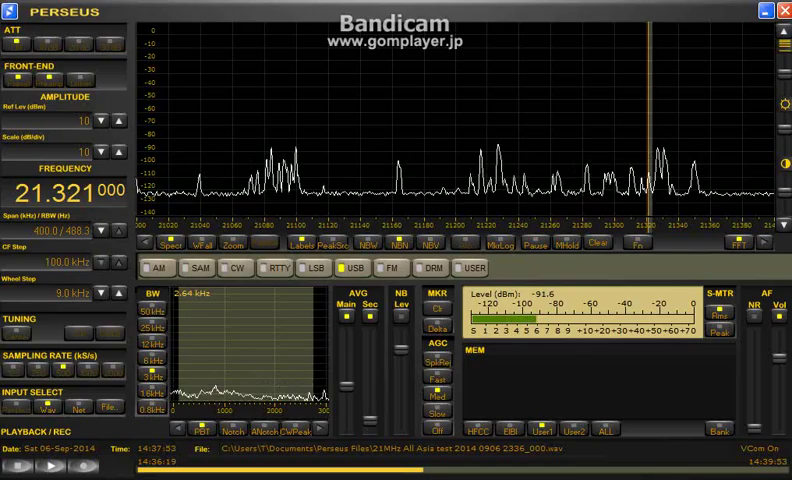
scroll(70, 192, up, 2)
scroll(70, 192, up, 1)
scroll(70, 192, up, 1)
scroll(70, 192, up, 1)
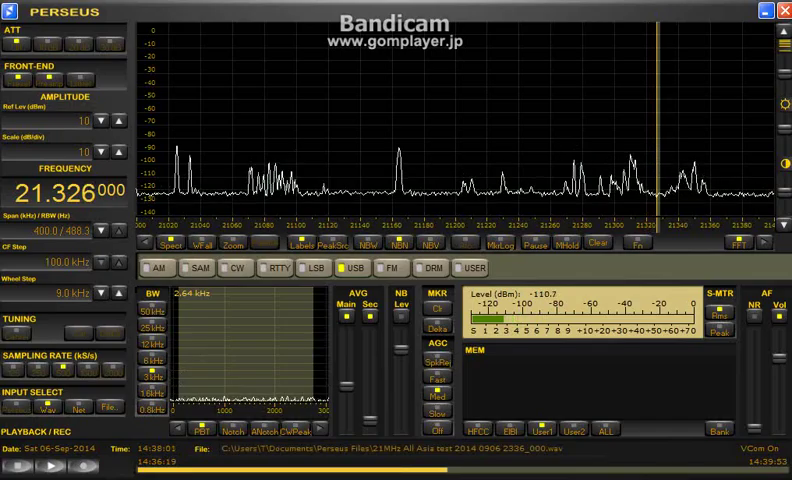
scroll(70, 192, up, 2)
scroll(70, 192, up, 1)
scroll(70, 192, up, 1)
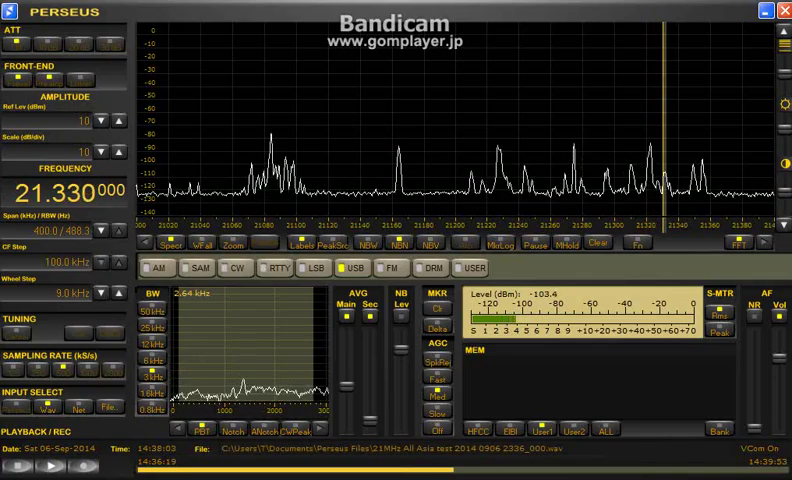
scroll(70, 192, up, 1)
scroll(70, 192, up, 1)
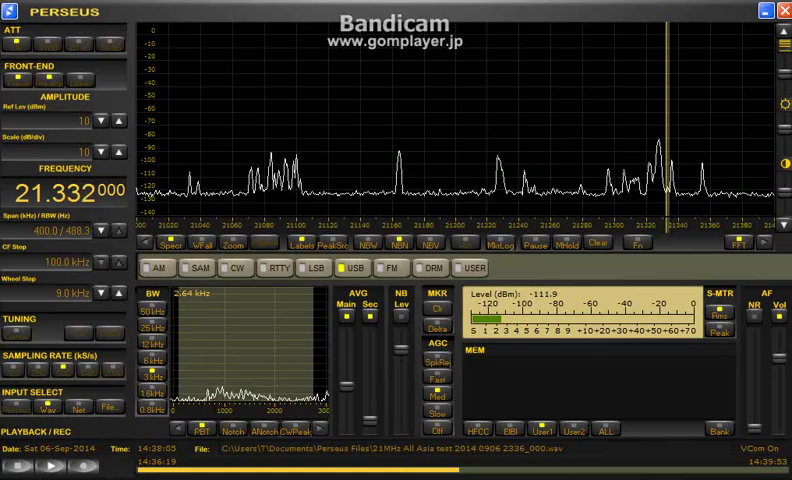
scroll(70, 192, up, 2)
scroll(70, 192, down, 1)
scroll(70, 192, up, 3)
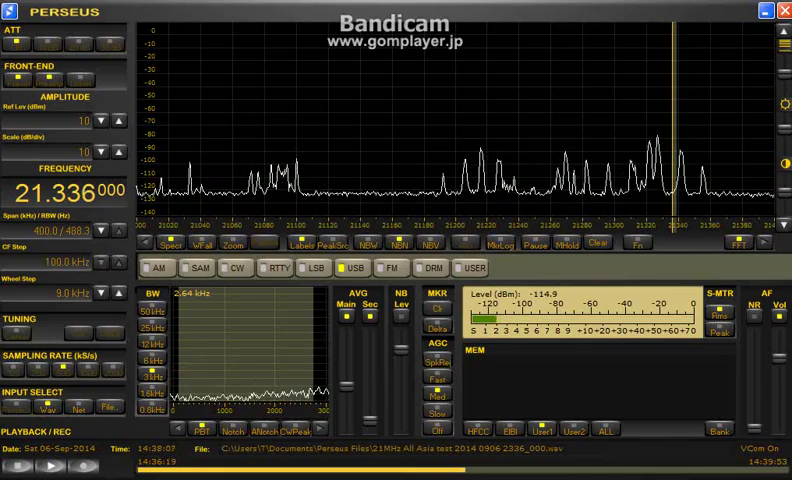
scroll(70, 192, up, 2)
scroll(70, 192, up, 1)
scroll(70, 192, up, 1)
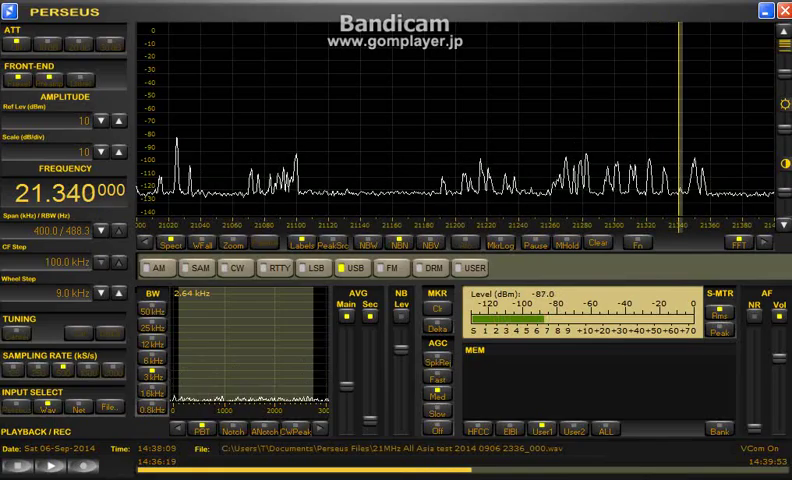